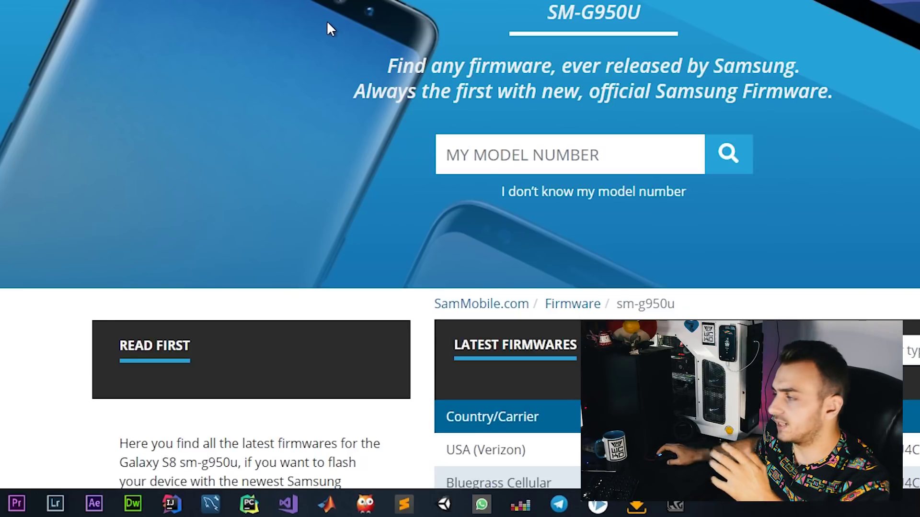
Search SamMobile firmware for model SM-G950F, choosing the Galaxy S8 suggestion.
click(593, 163)
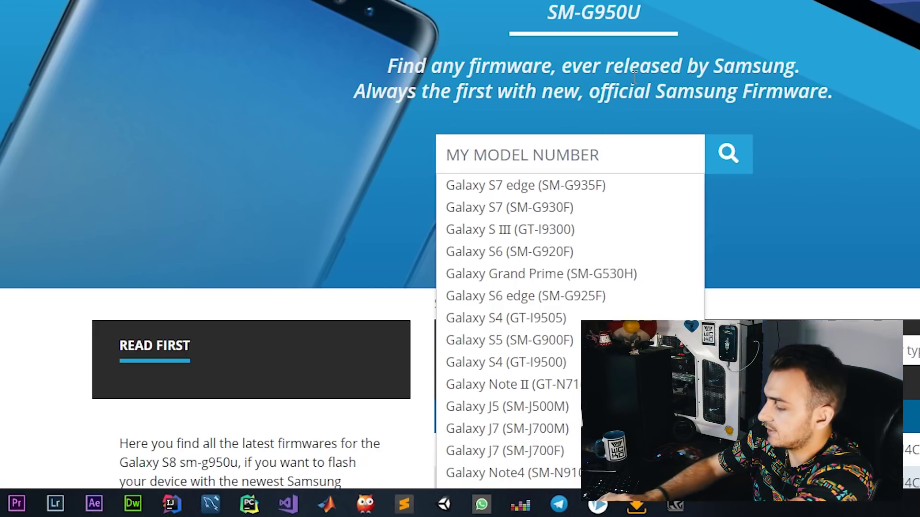
text(SM-)
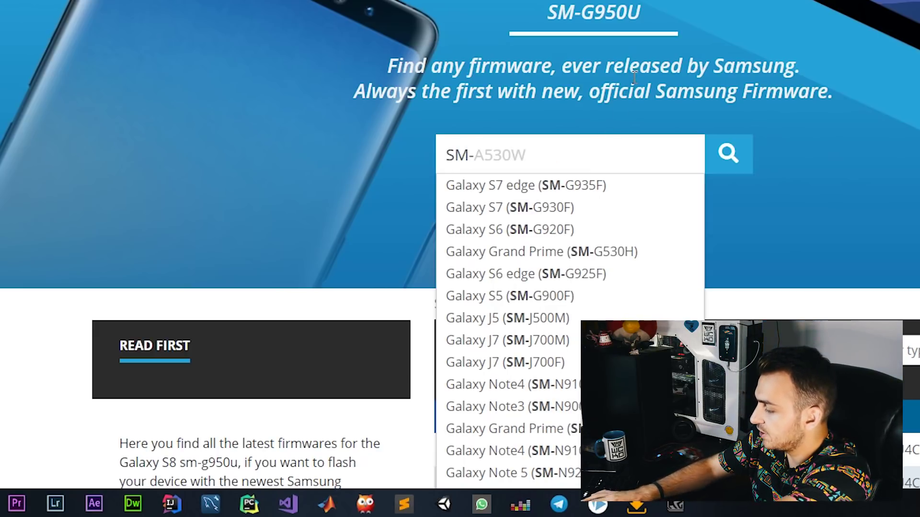
text(G950F)
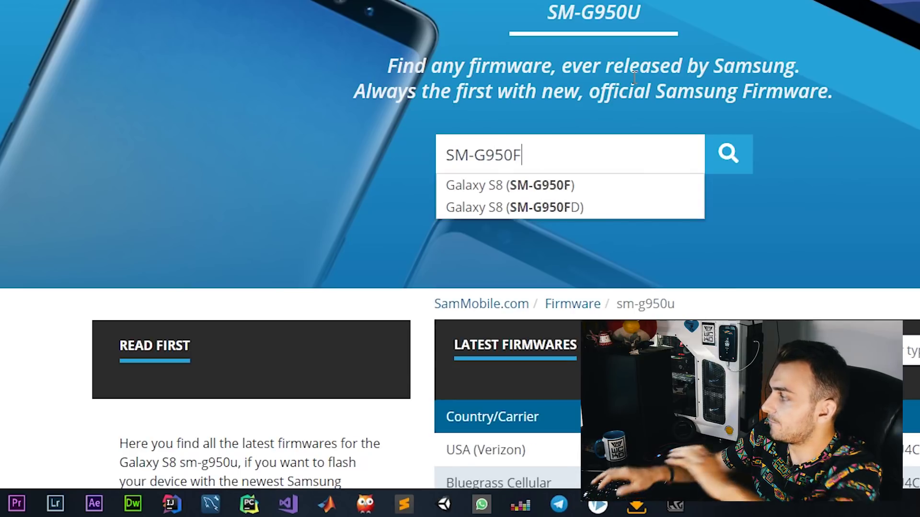
click(630, 185)
click(745, 155)
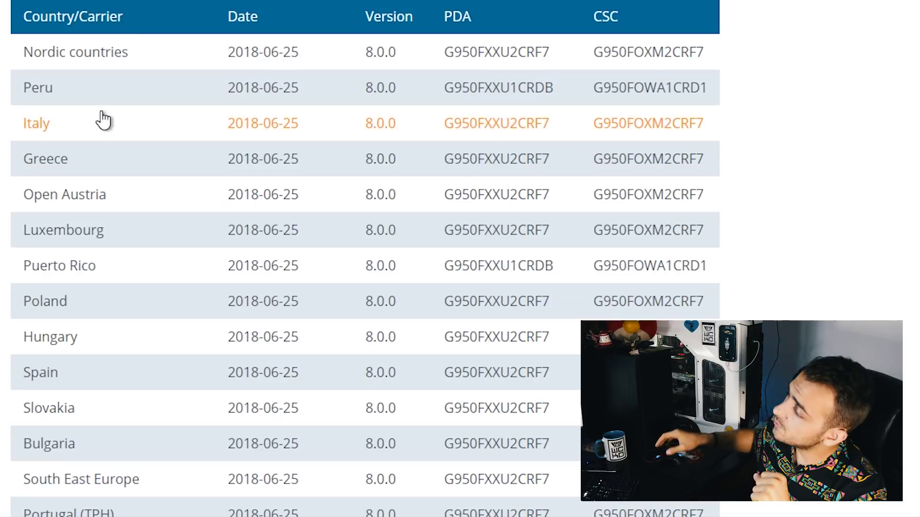
Open the Nordic countries (NEE) Android 8.0.0 entry from the firmware results table.
scroll(101, 119, down, 3)
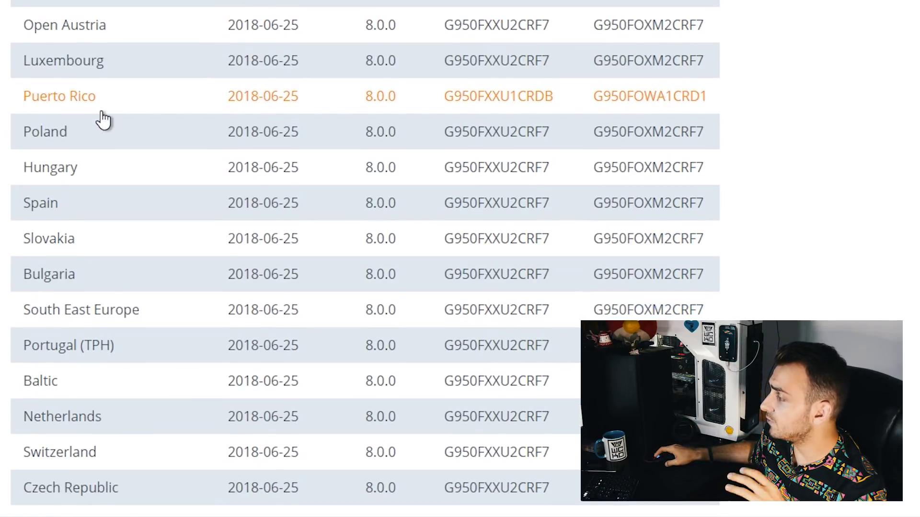
scroll(101, 119, down, 3)
scroll(101, 124, down, 12)
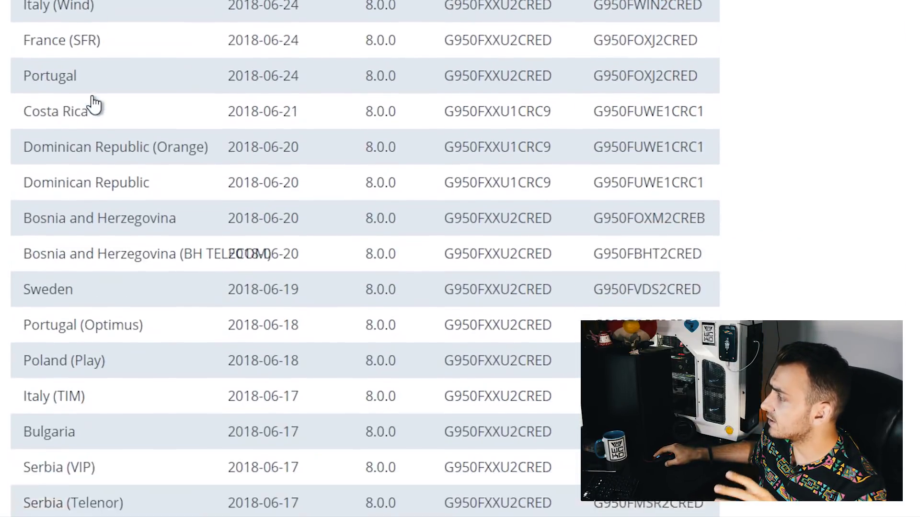
scroll(103, 127, up, 6)
scroll(103, 127, up, 5)
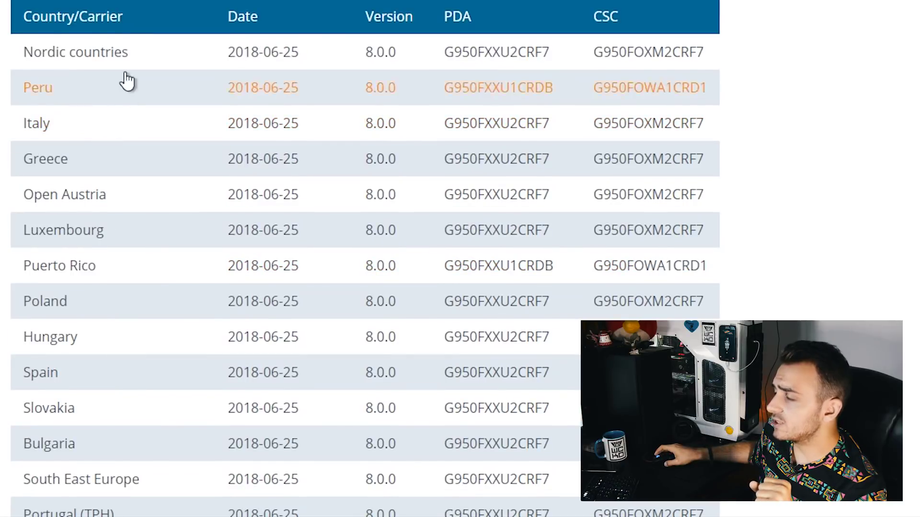
click(102, 65)
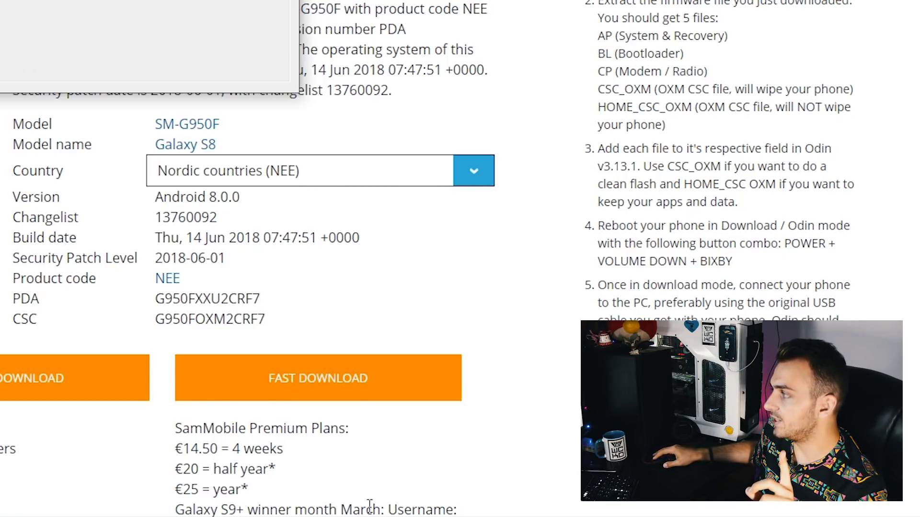
Check for the latest SM-G950F firmware with region NEE and Auto lookup, finding a 3667 MB file.
text(NEE)
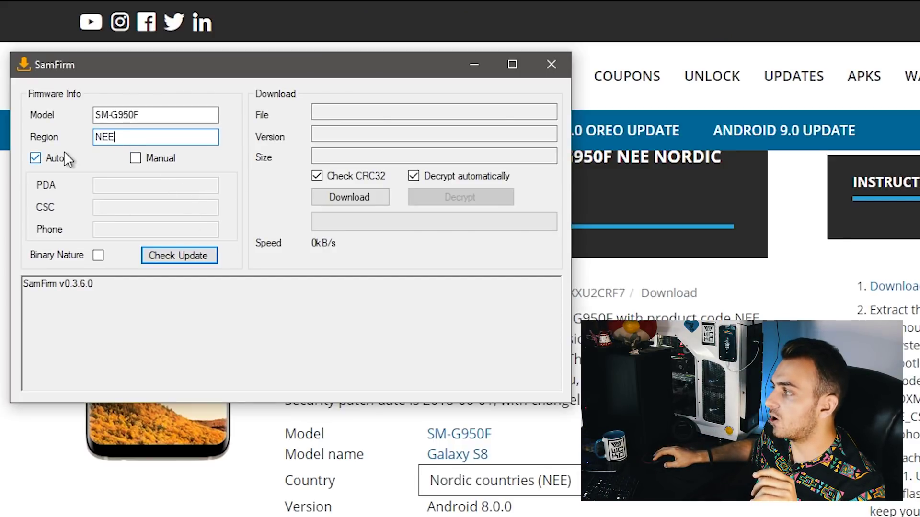
click(152, 160)
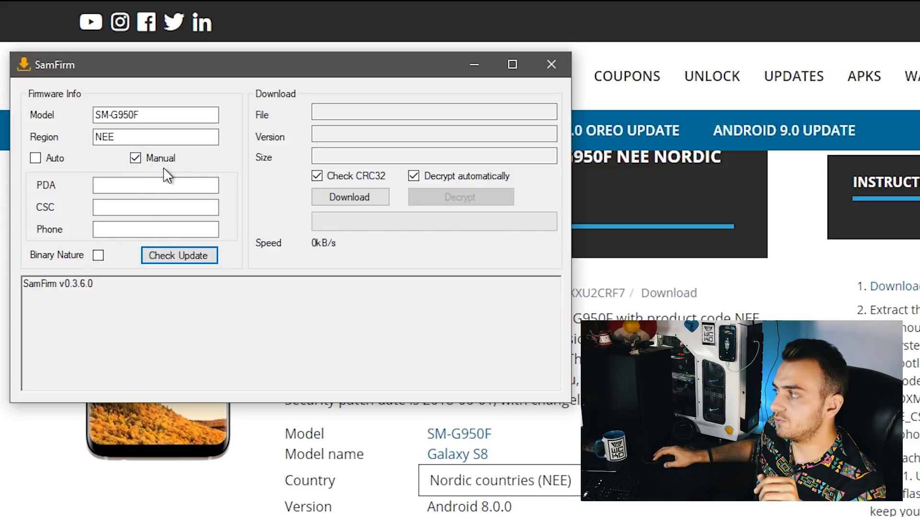
click(34, 158)
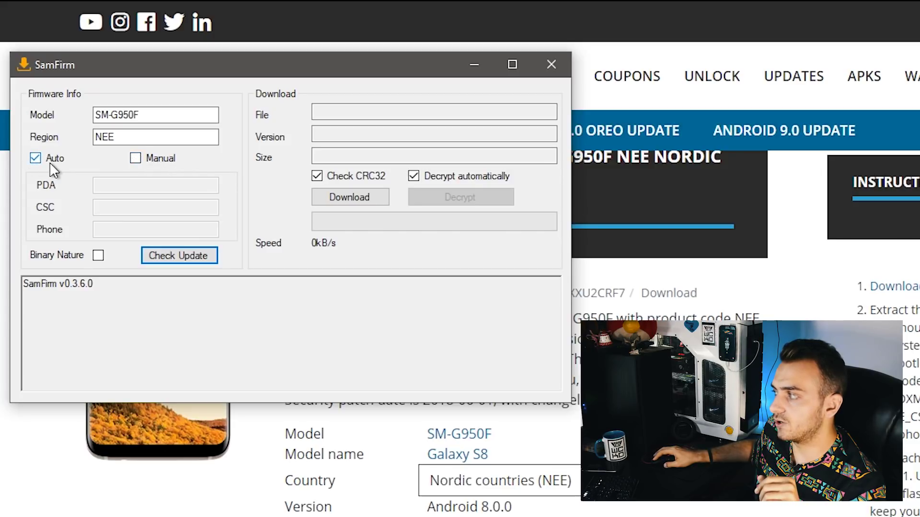
click(189, 256)
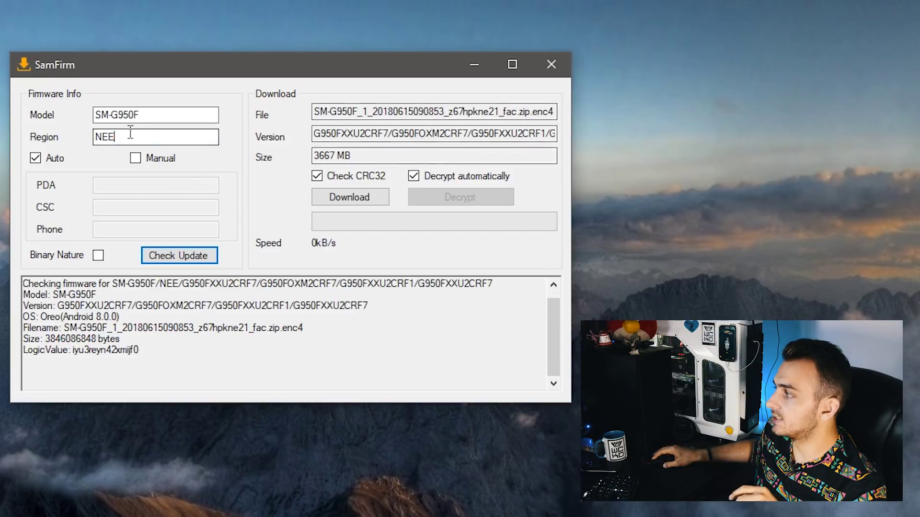
drag(129, 132, 28, 116)
Check SM-G950F firmware for region DBT, then change the model to SM-G950U.
text(DBT)
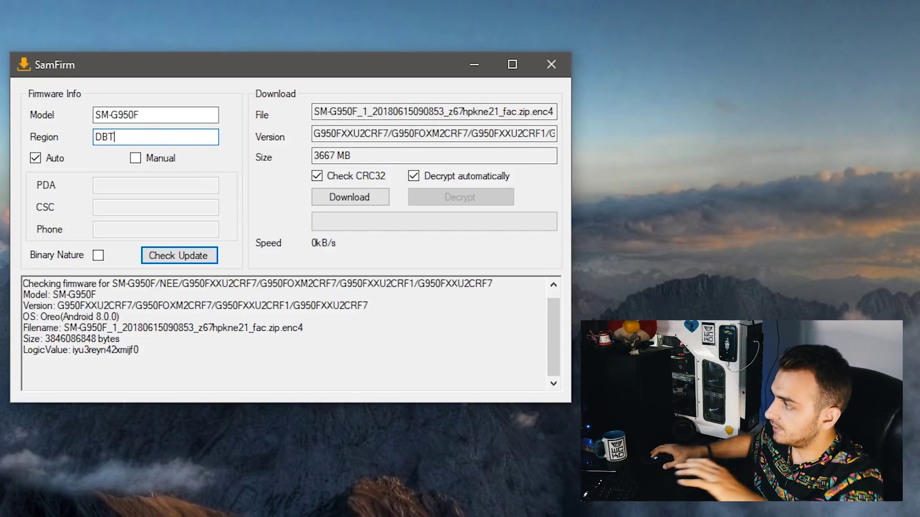
click(176, 255)
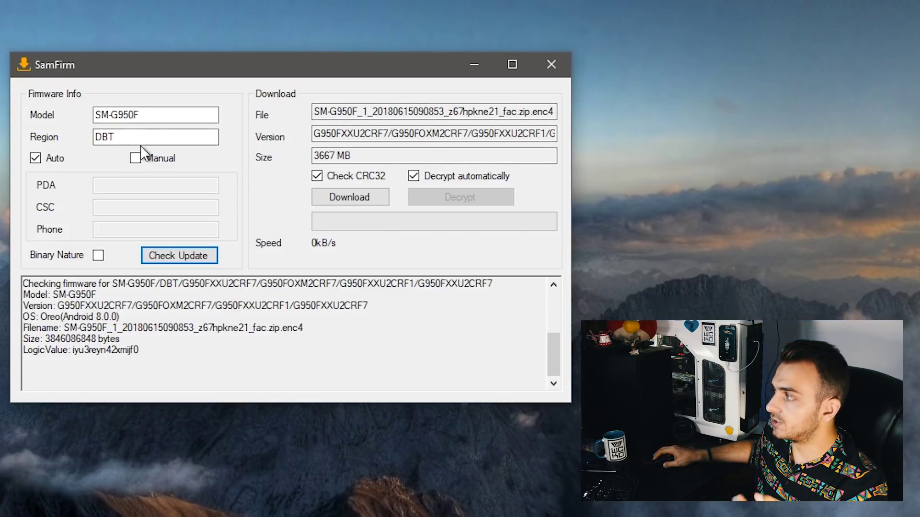
click(139, 114)
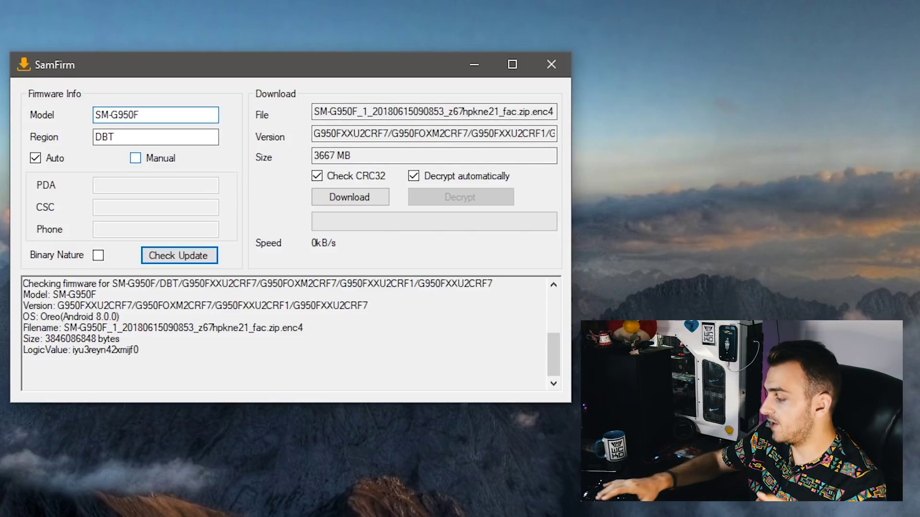
text(U)
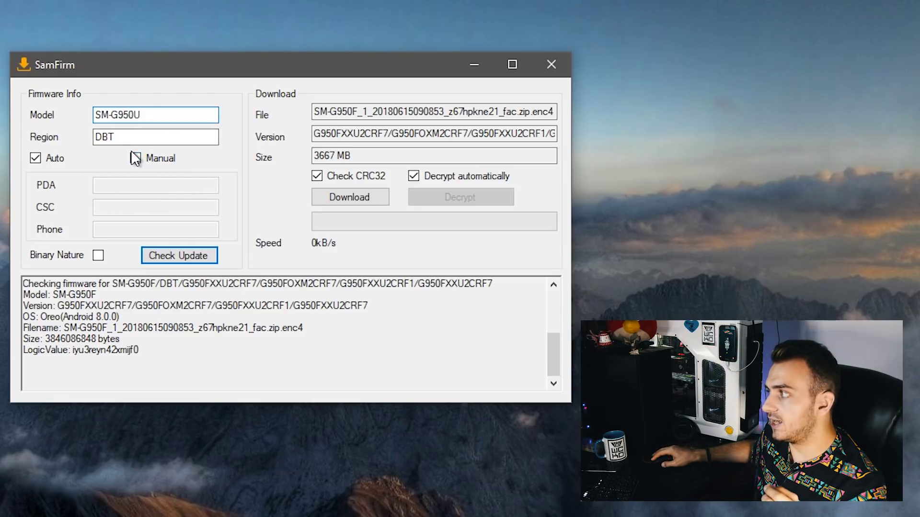
Check SM-G950U firmware for region VZW, then return to SM-G950F and start the download.
double_click(126, 138)
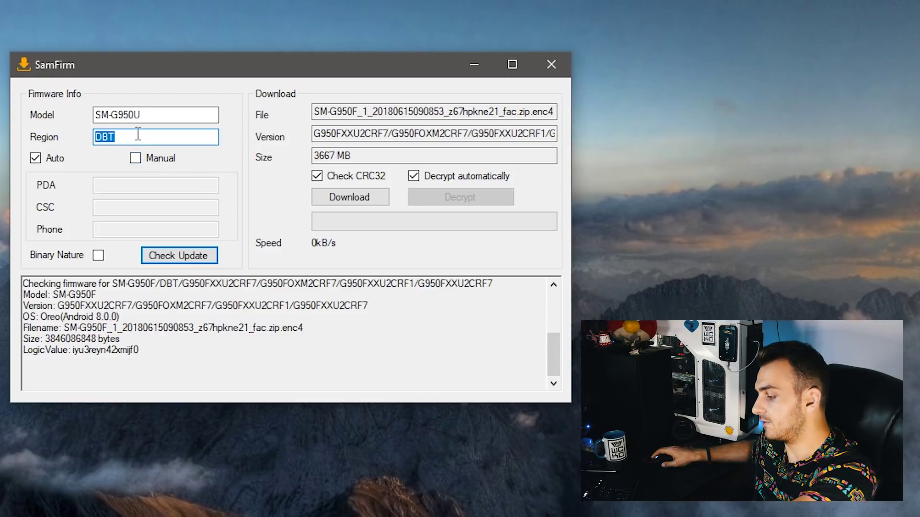
text(VZ)
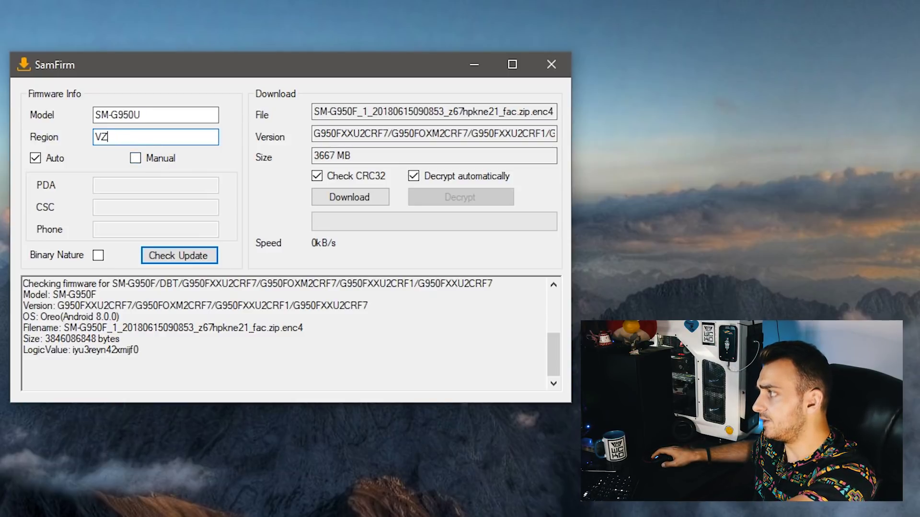
text(E)
key(BackSpace)
text(W)
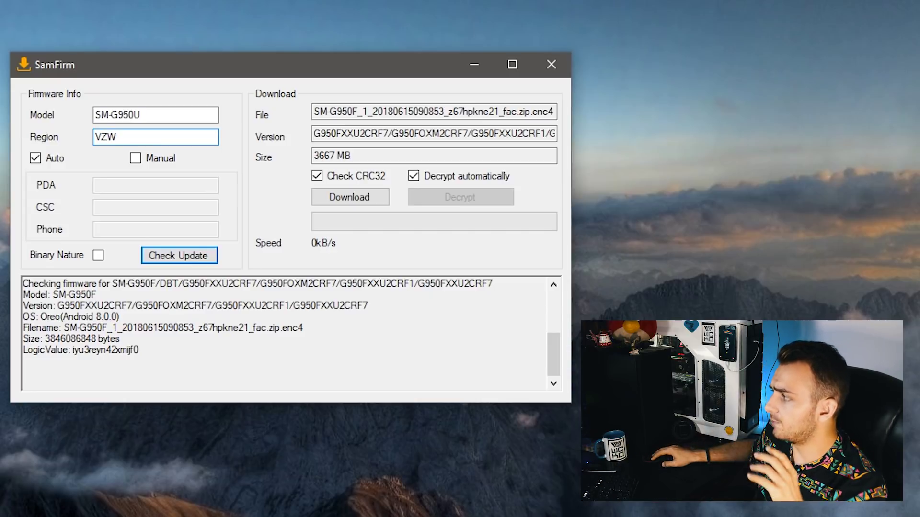
click(194, 257)
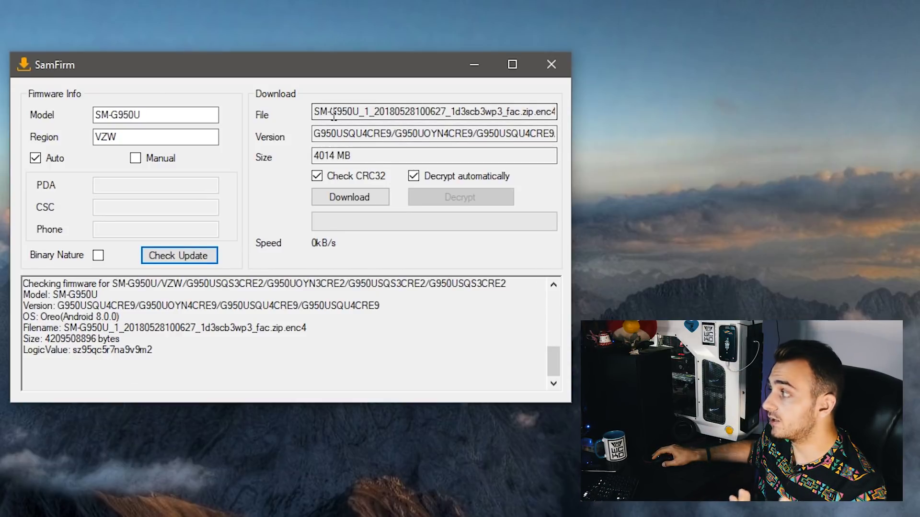
click(152, 116)
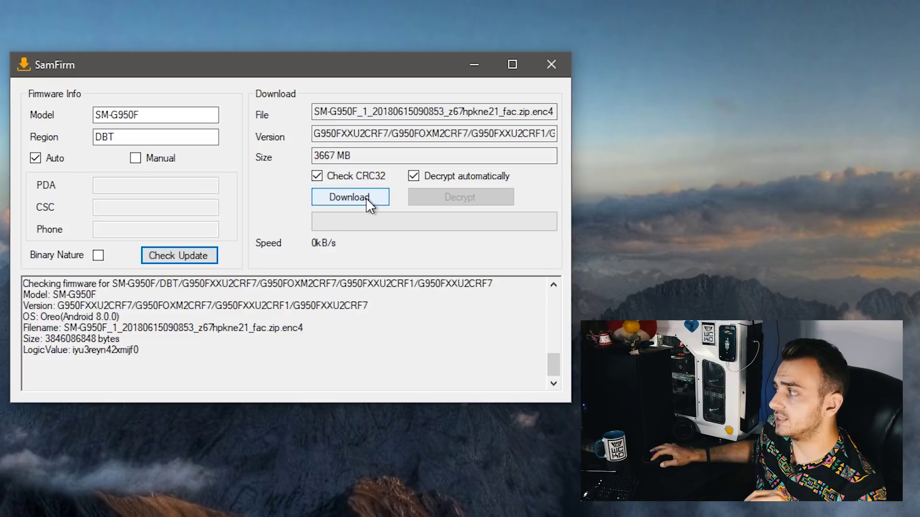
click(366, 197)
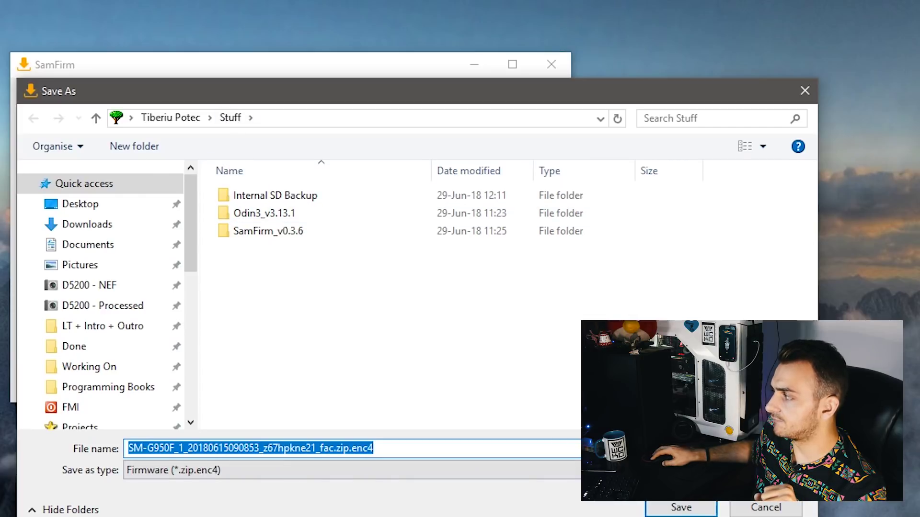
Save the SM-G950F firmware into the Stuff folder under its suggested file name.
click(678, 511)
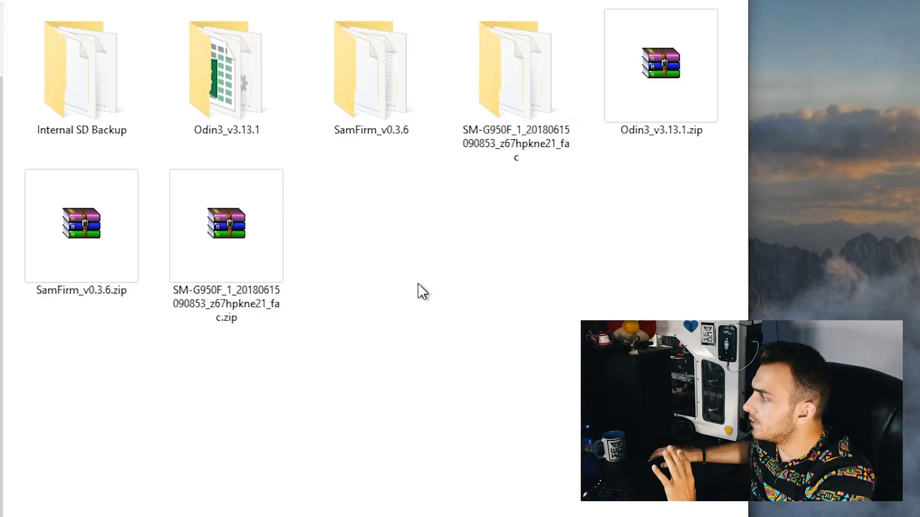
double_click(510, 97)
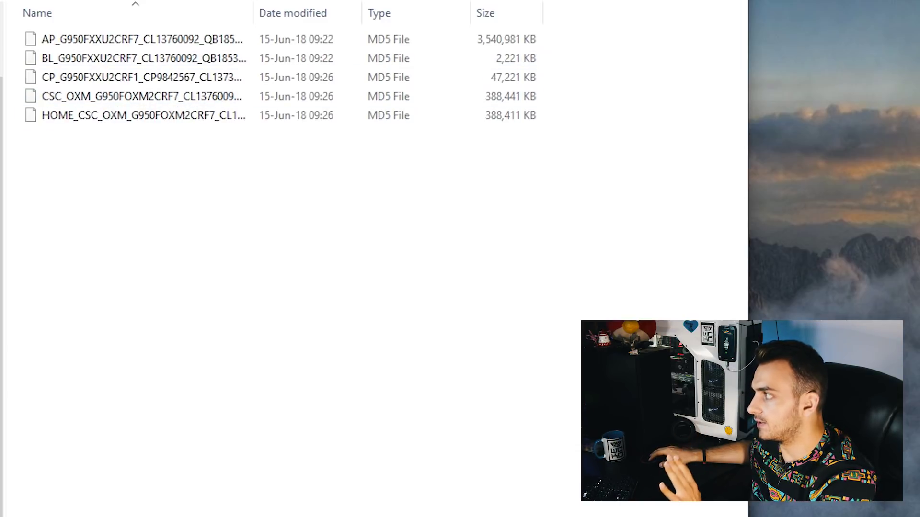
key(alt+Left)
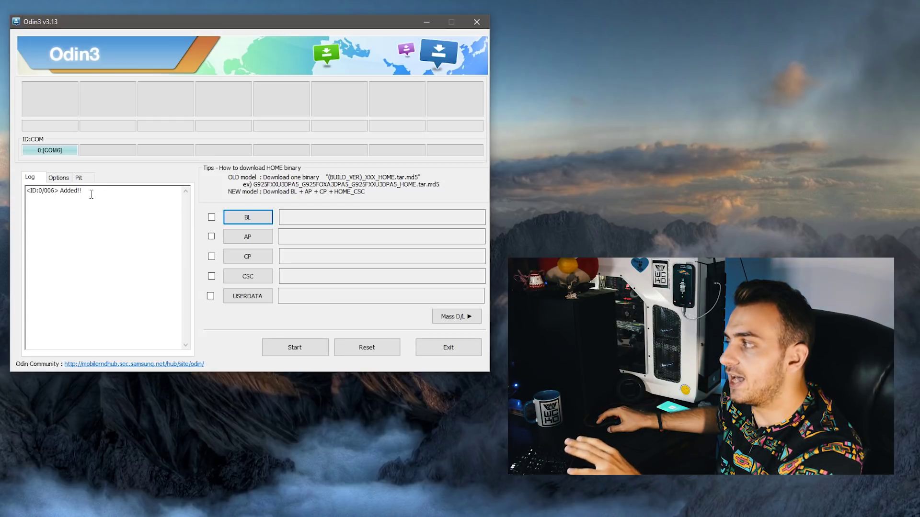
Verify Odin3 lists the phone on COM6 with 'Added!!' in the Log, then pick the BL file.
click(125, 219)
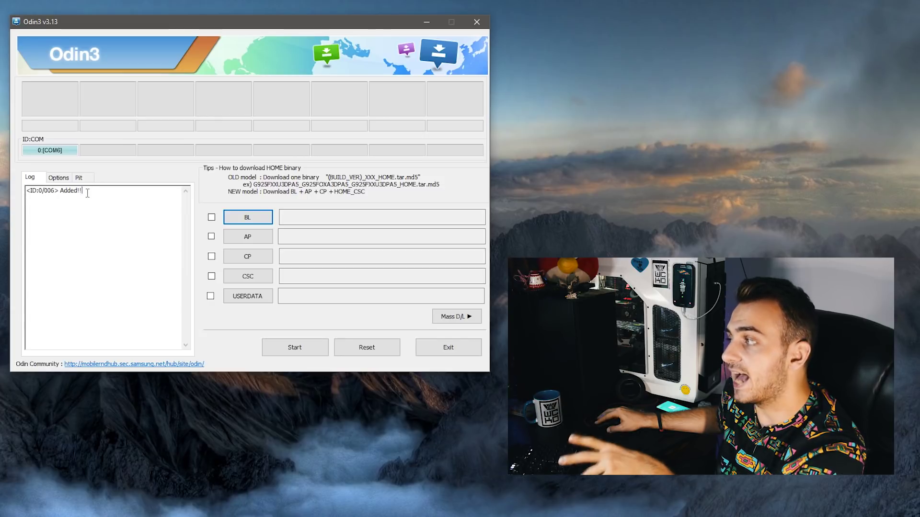
click(66, 206)
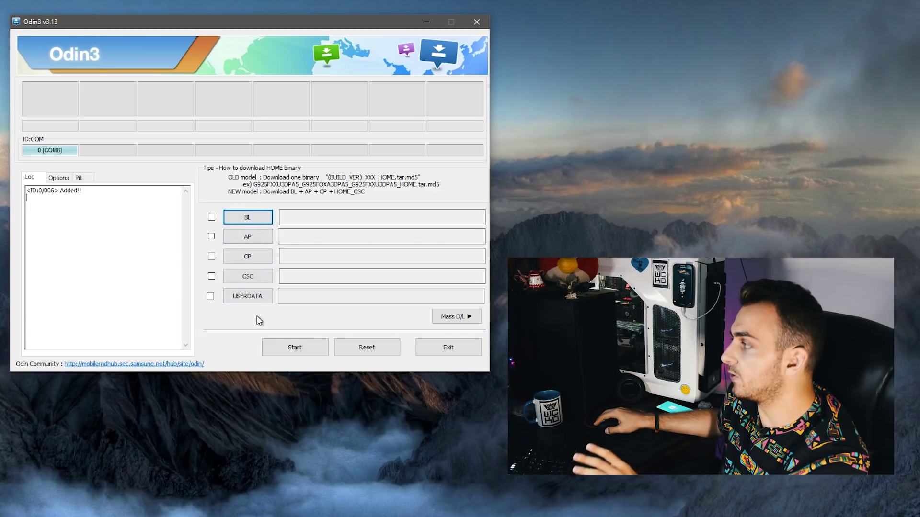
click(262, 220)
Load BL_G950FXXU2CRF7 from Stuff > SM-G950F firmware folder into the BL slot.
scroll(137, 187, up, 2)
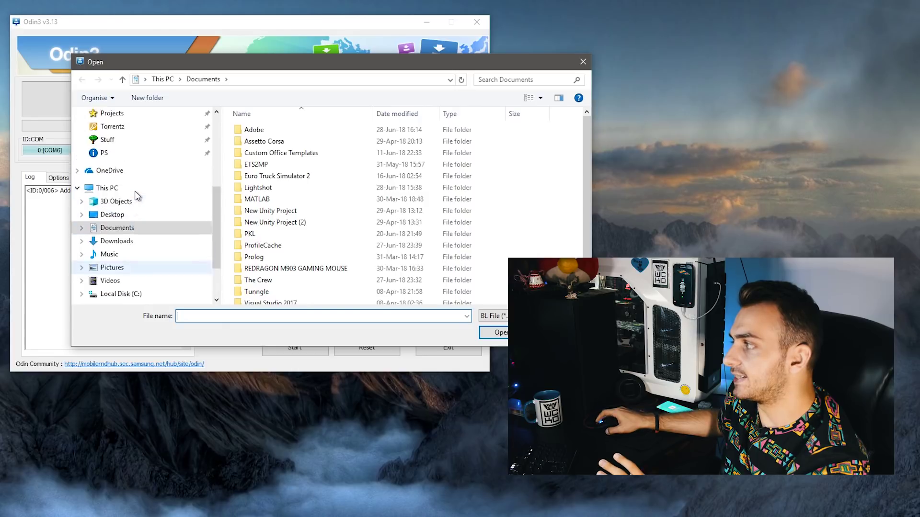
scroll(136, 194, up, 1)
click(192, 153)
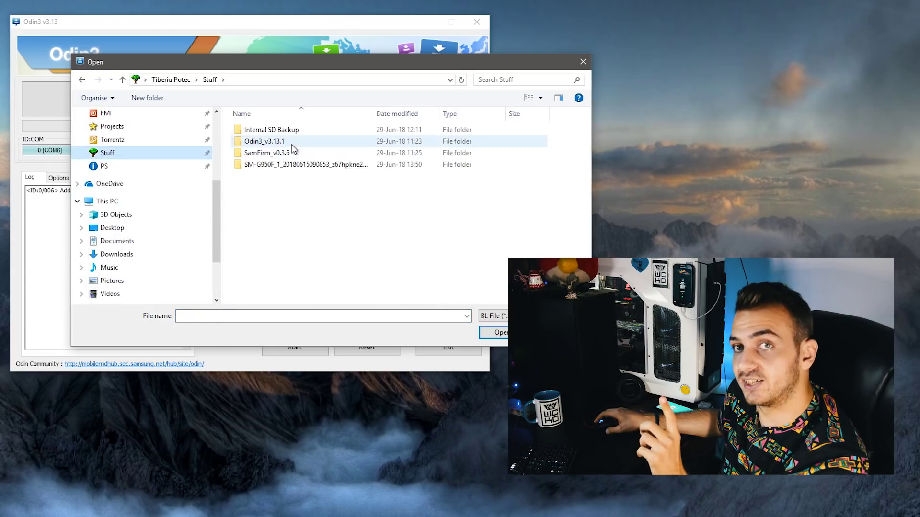
double_click(296, 167)
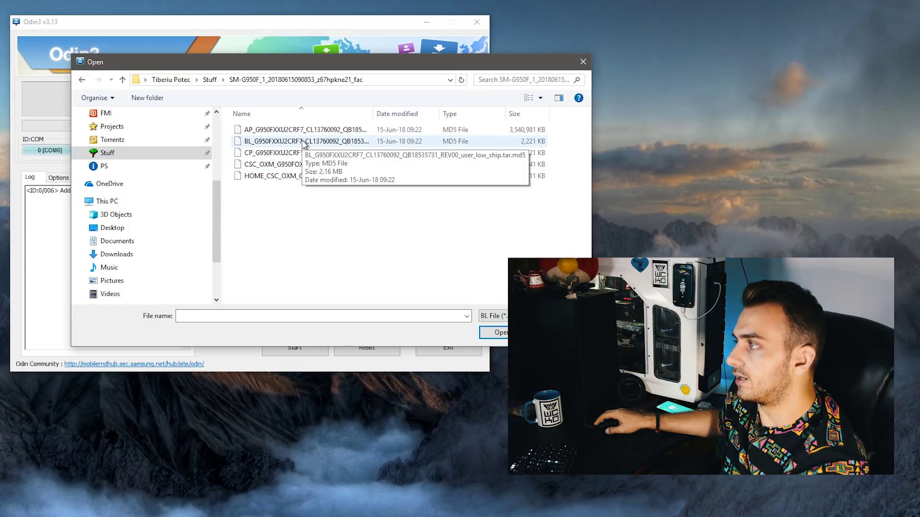
click(264, 143)
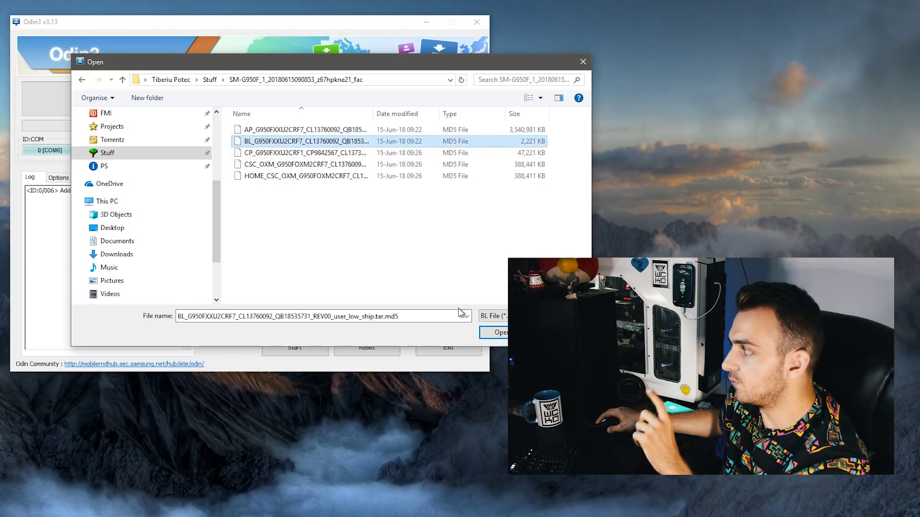
click(500, 334)
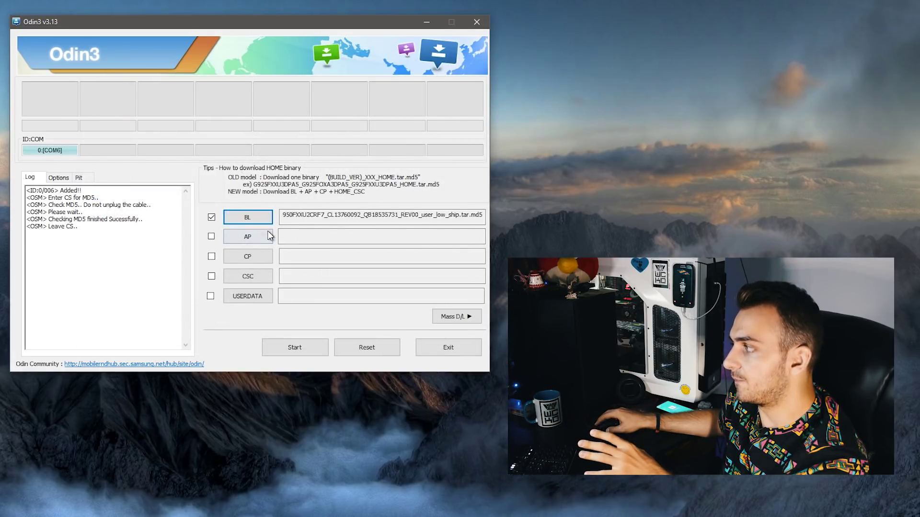
click(269, 235)
Load AP_G950FXXU2CRF7 into the AP slot and check its file size in the firmware folder.
click(278, 132)
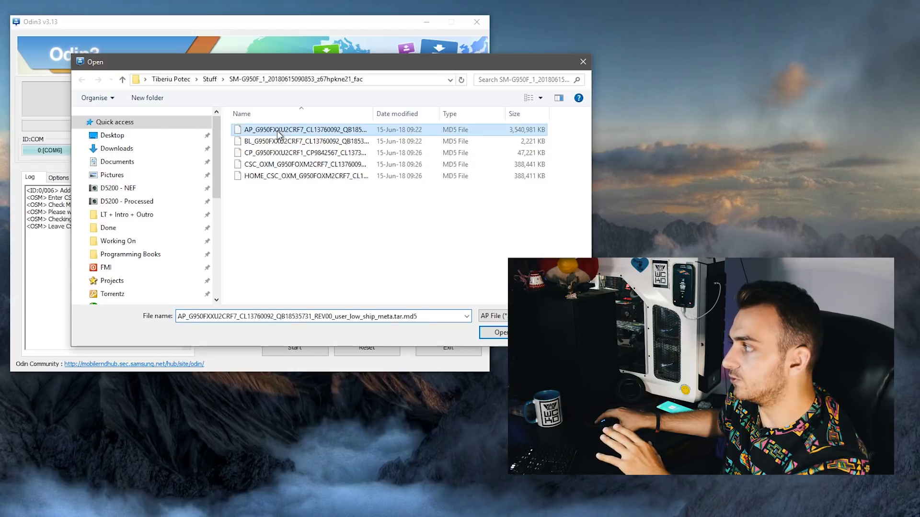
click(493, 333)
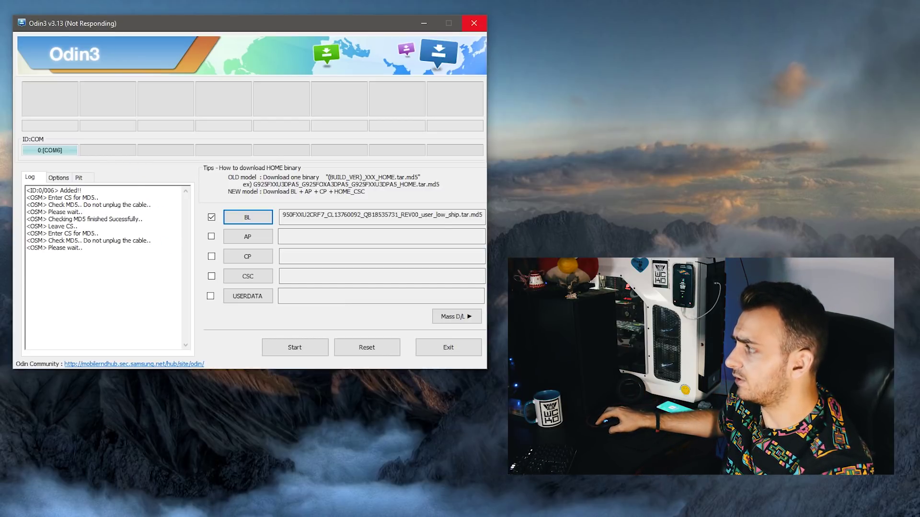
key(alt+Tab)
click(187, 69)
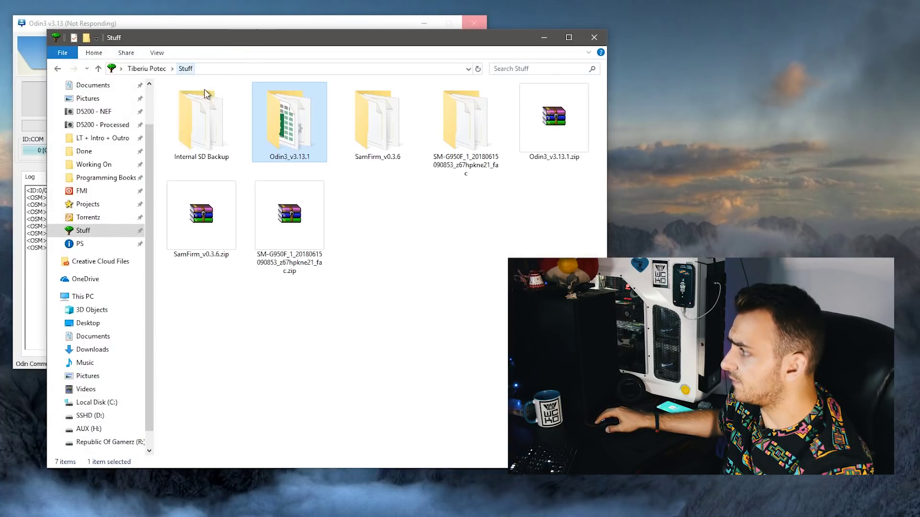
double_click(465, 120)
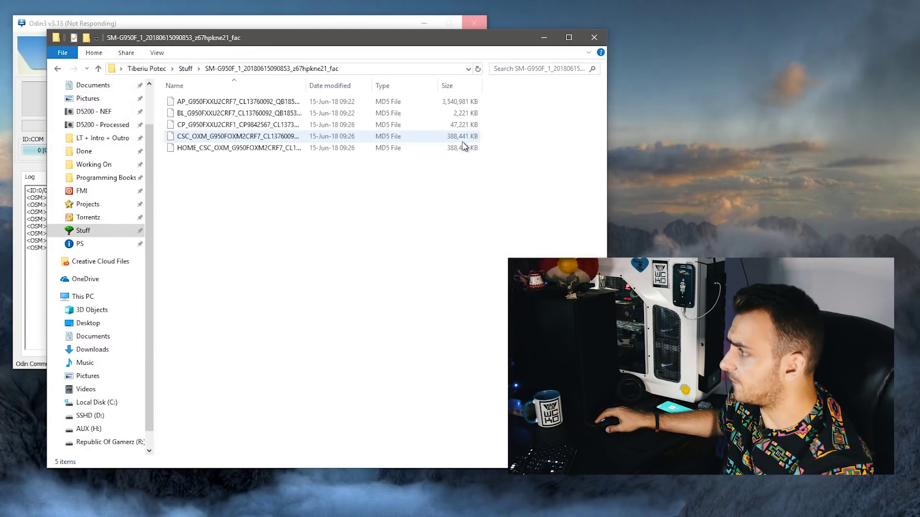
click(246, 103)
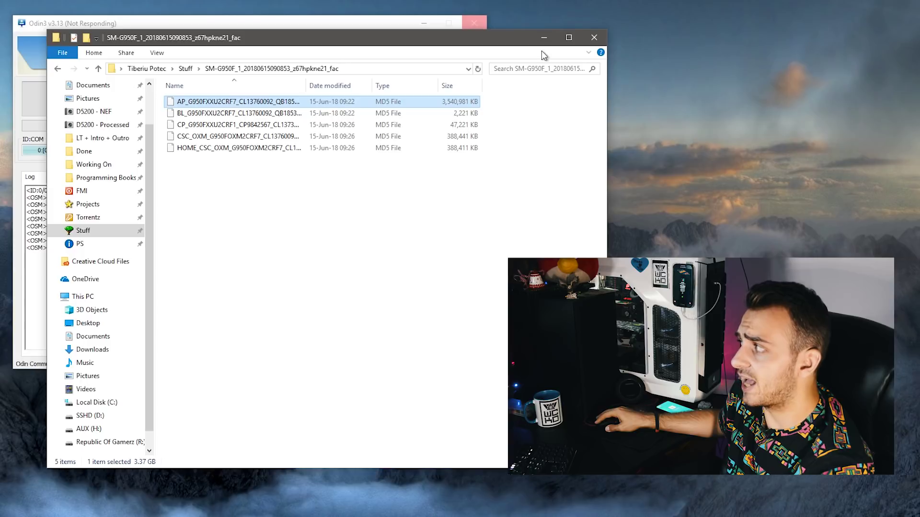
click(544, 37)
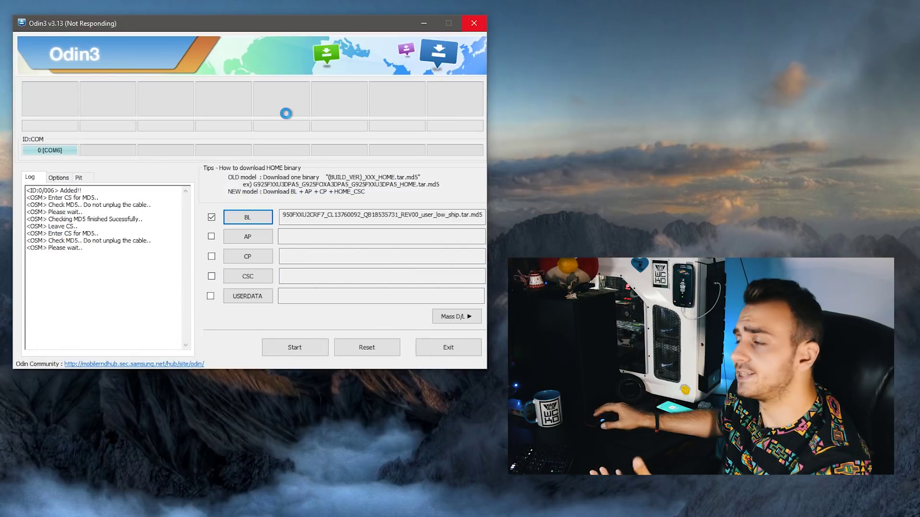
click(251, 258)
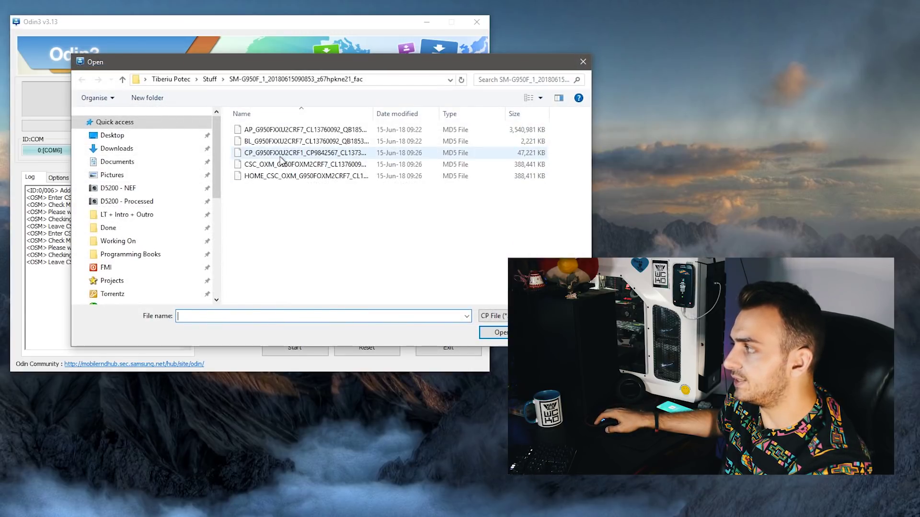
Load the CP_G950FXXU2CRF1 modem file into the CP slot.
double_click(279, 156)
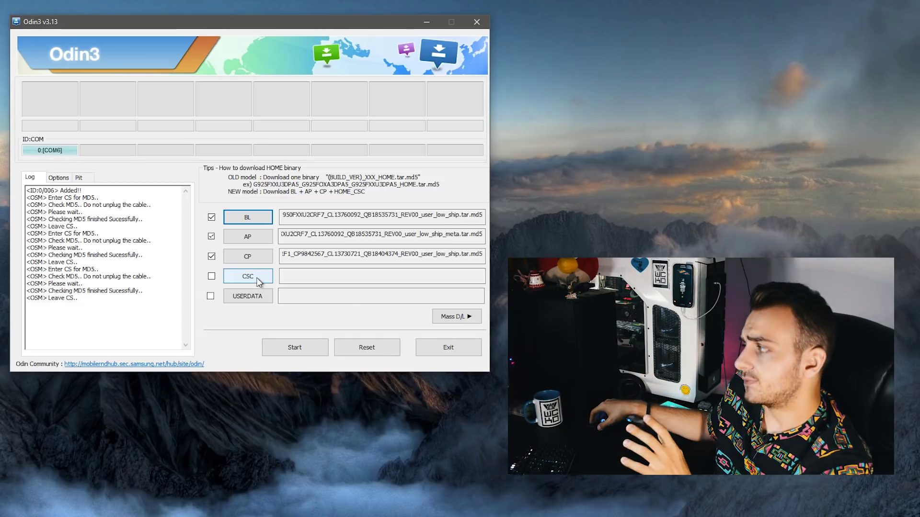
click(258, 281)
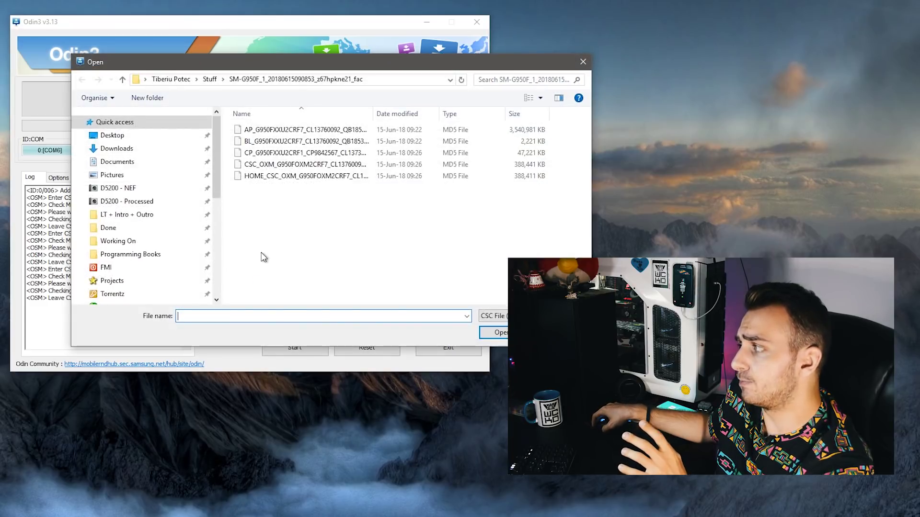
Load CSC_OXM_G950FOXM2CRF7 into the CSC slot, passing over the HOME_CSC file.
click(297, 165)
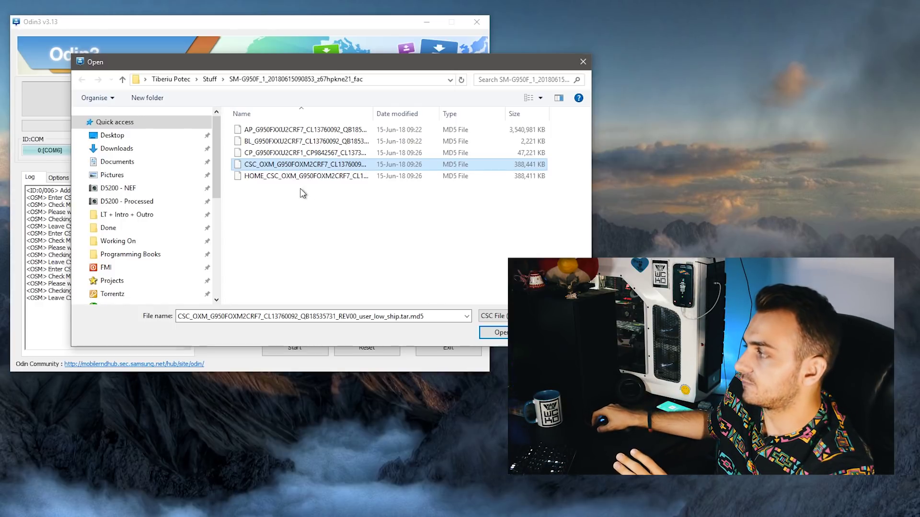
click(369, 176)
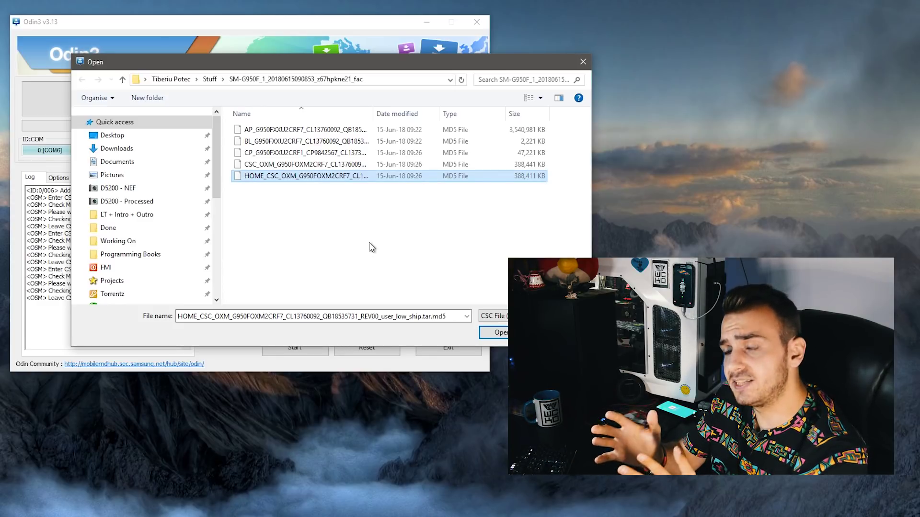
click(268, 165)
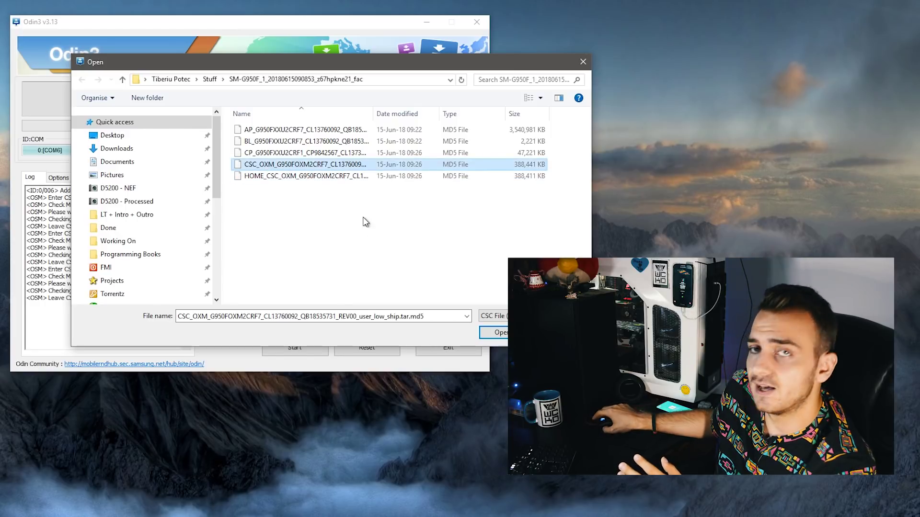
click(485, 333)
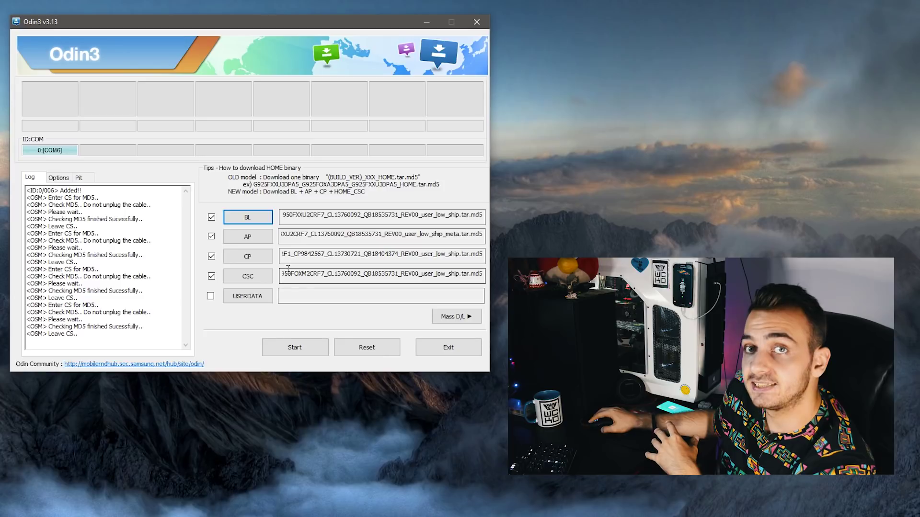
click(59, 177)
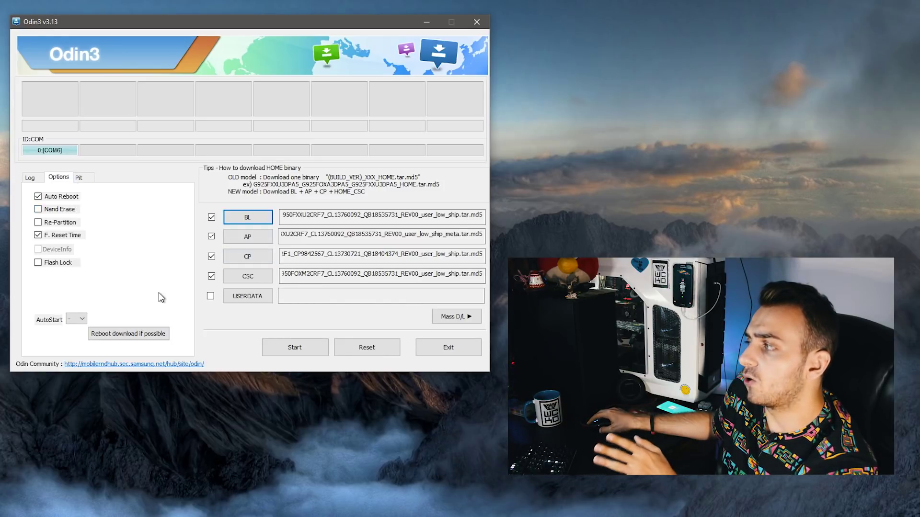
click(78, 177)
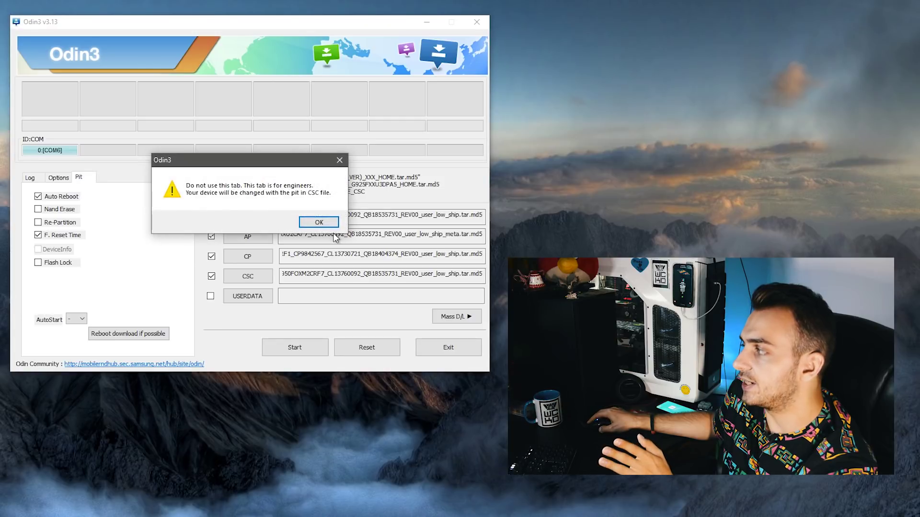
click(322, 222)
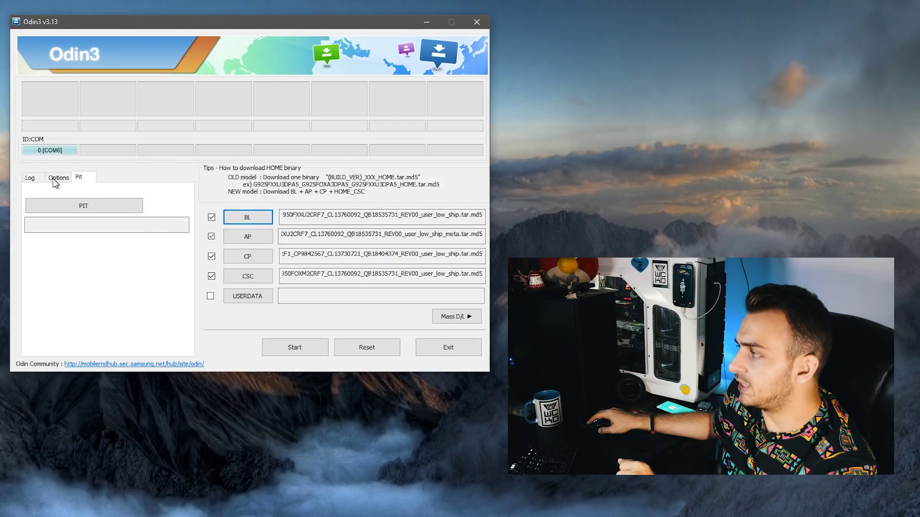
click(31, 178)
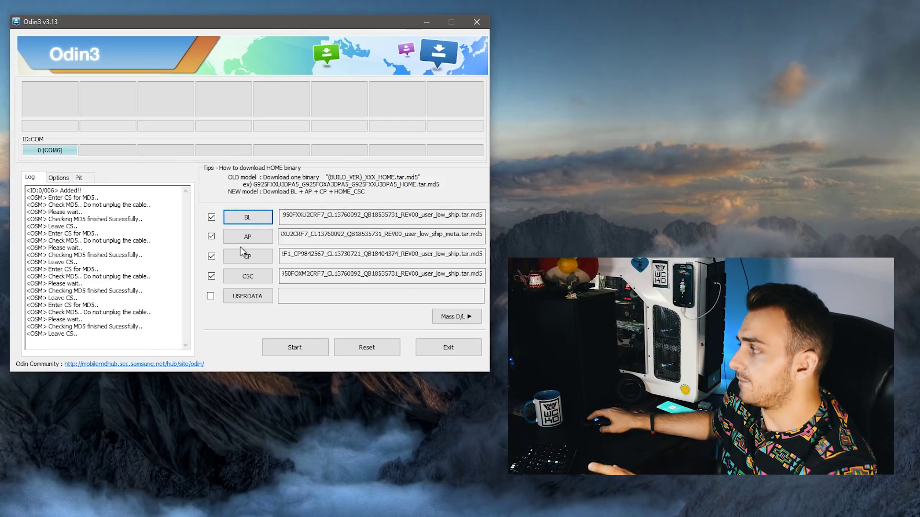
Start the flash and let the log reach SetupConnection with 5956 M total binary size.
click(305, 350)
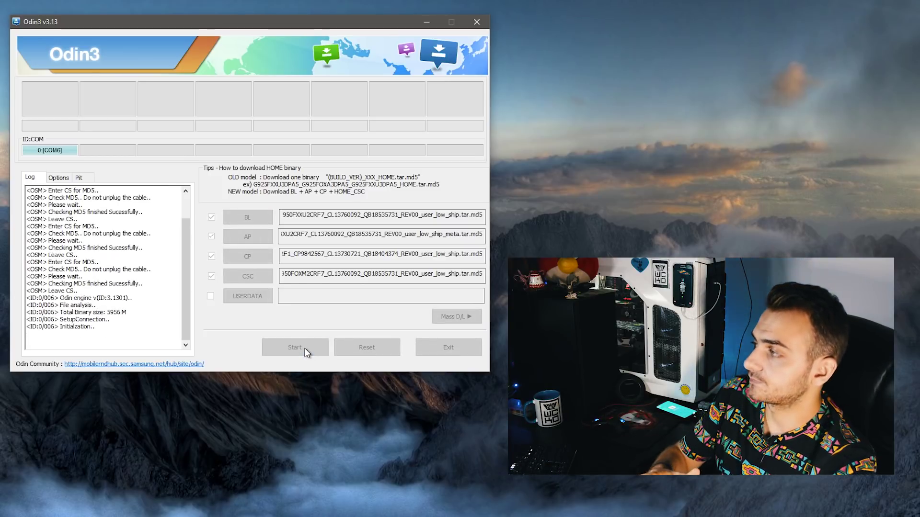